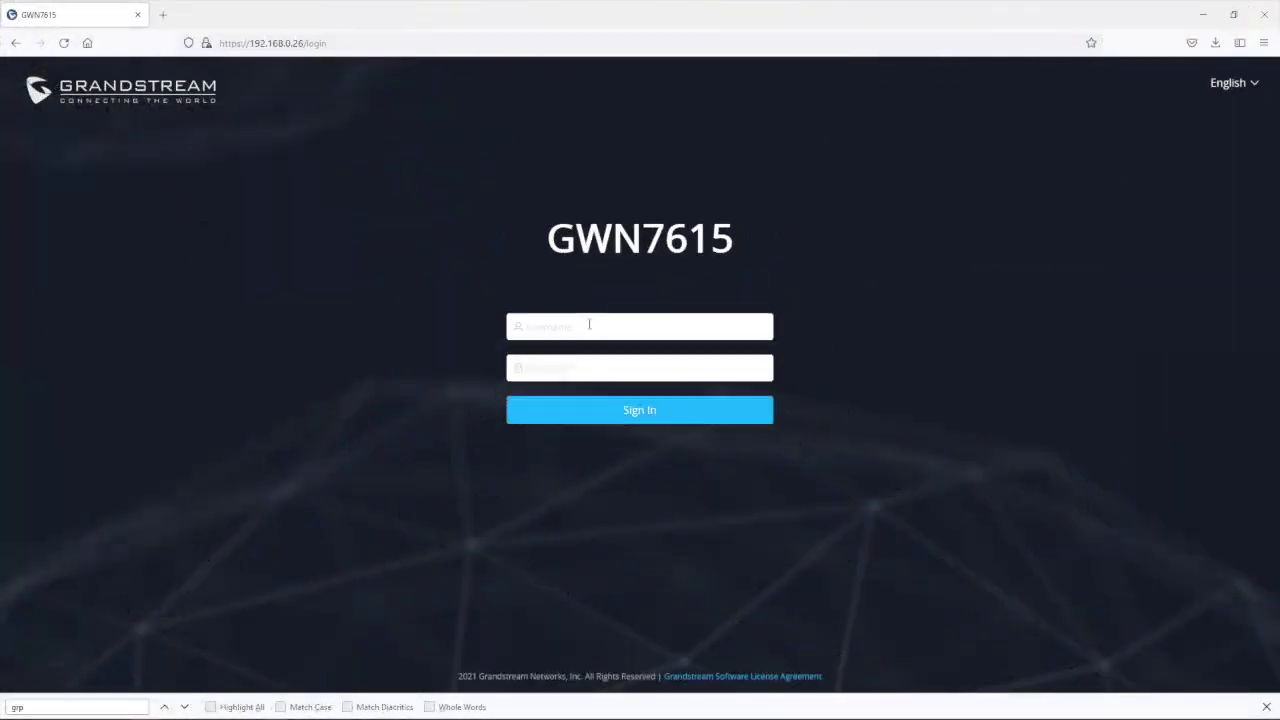
# Step: Sign in to the GWN7615 as admin with the account password and dismiss the Legacy TLS notice
pyautogui.click(589, 324)
pyautogui.write('admin')
pyautogui.press('Tab')
pyautogui.write('admin1')
pyautogui.click(648, 412)
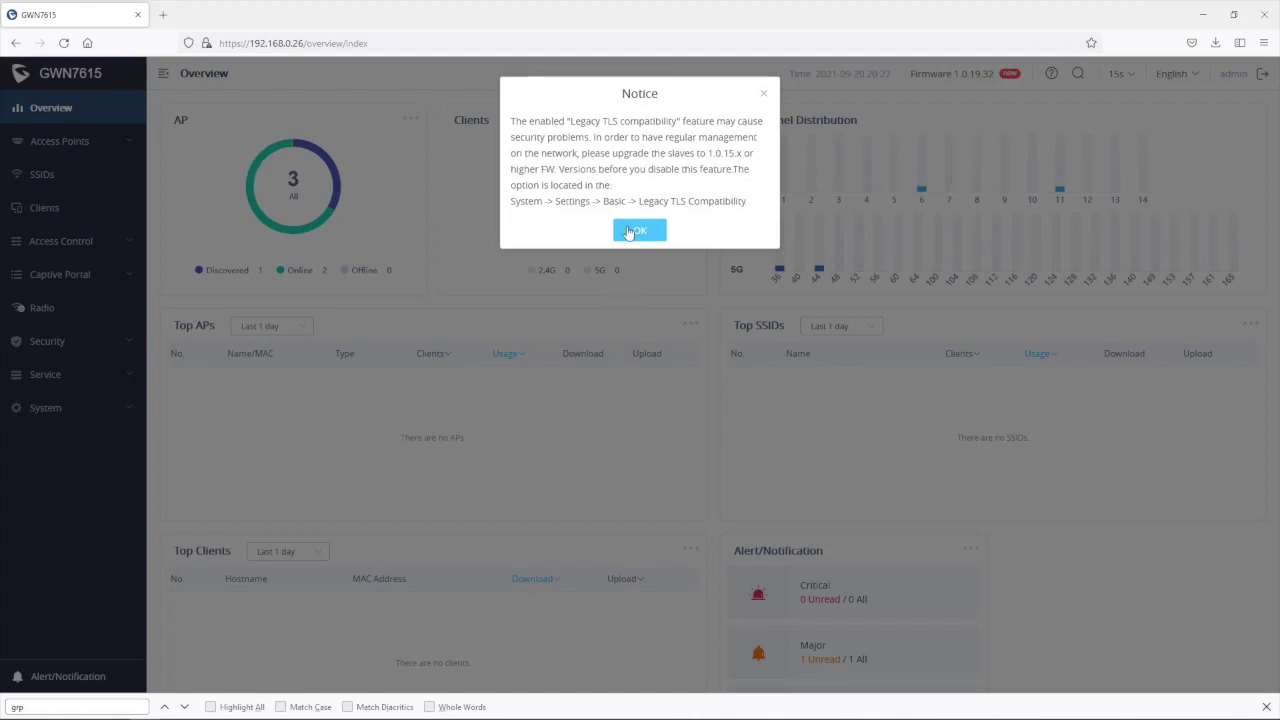
pyautogui.click(634, 233)
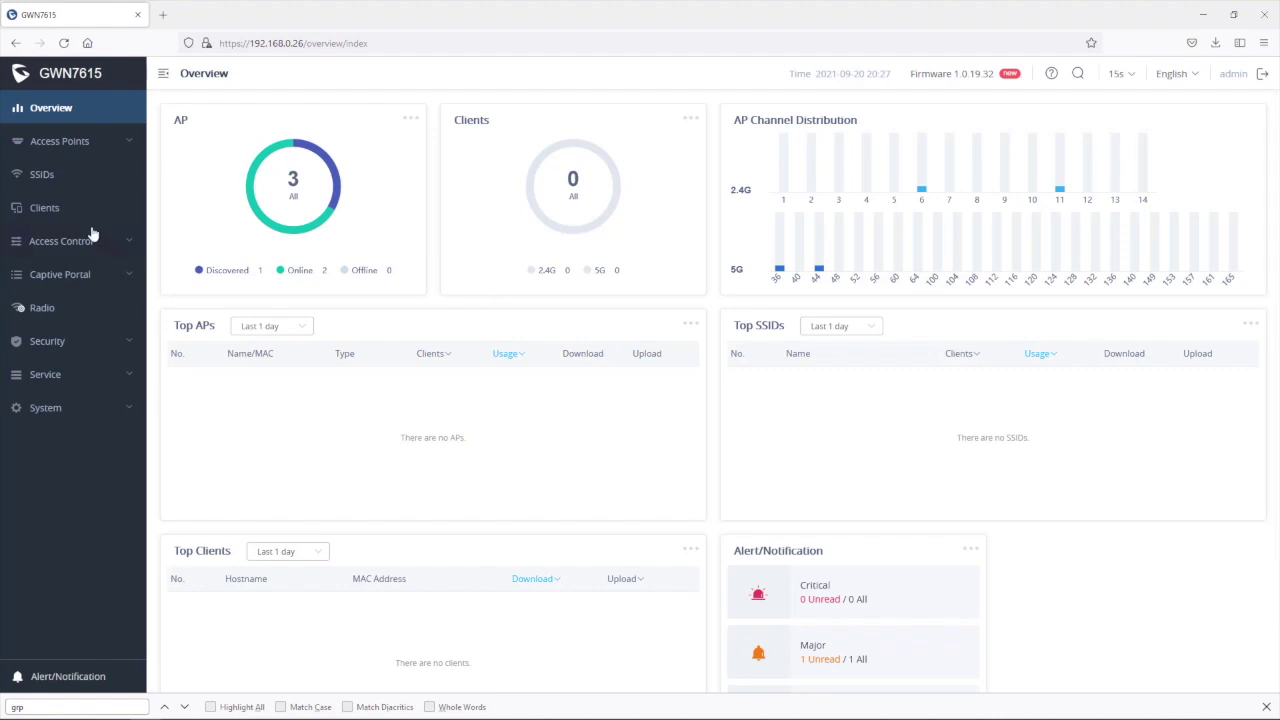
# Step: Discover unadopted access points from the Access Points Configuration list and adopt the GWN7610
pyautogui.click(55, 149)
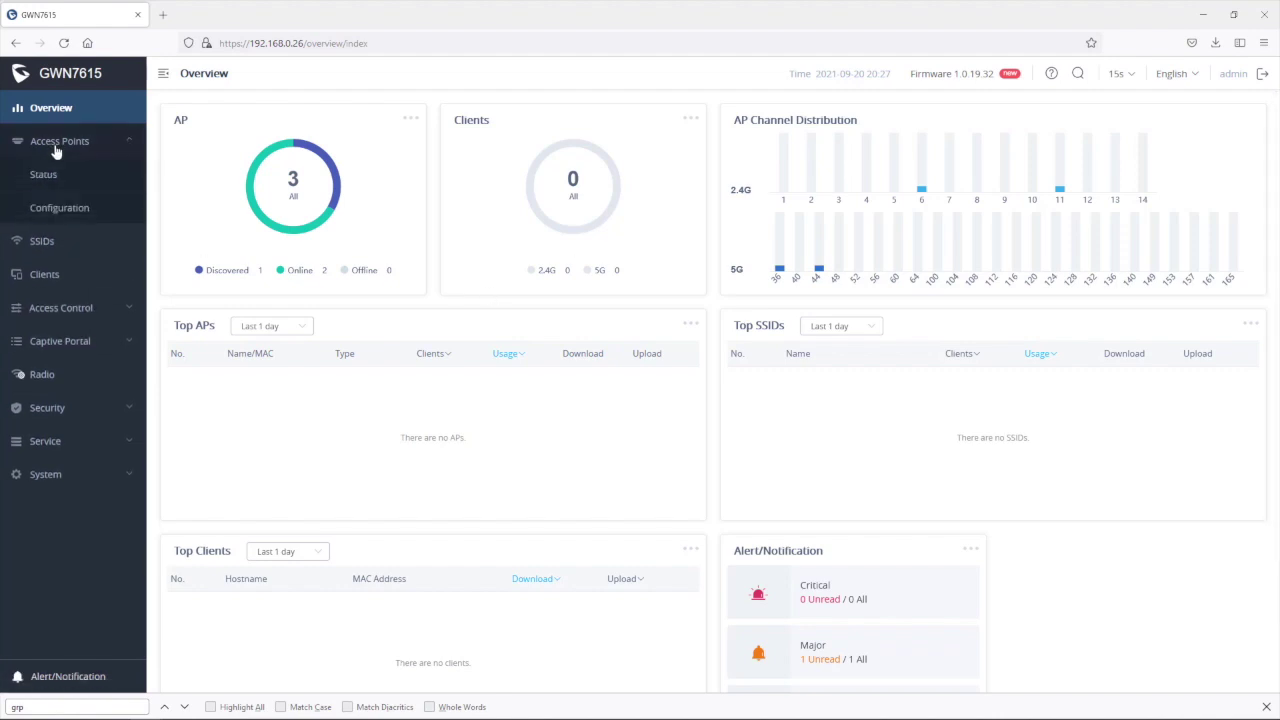
pyautogui.click(76, 211)
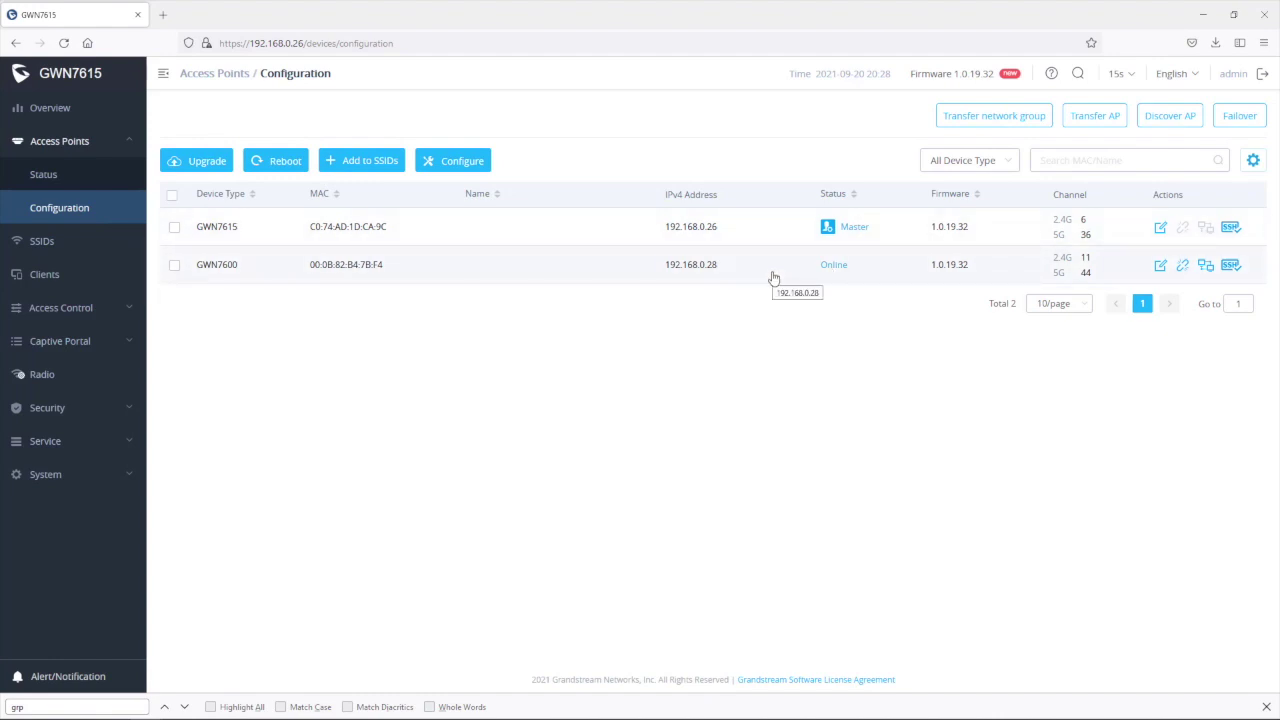
pyautogui.click(1182, 119)
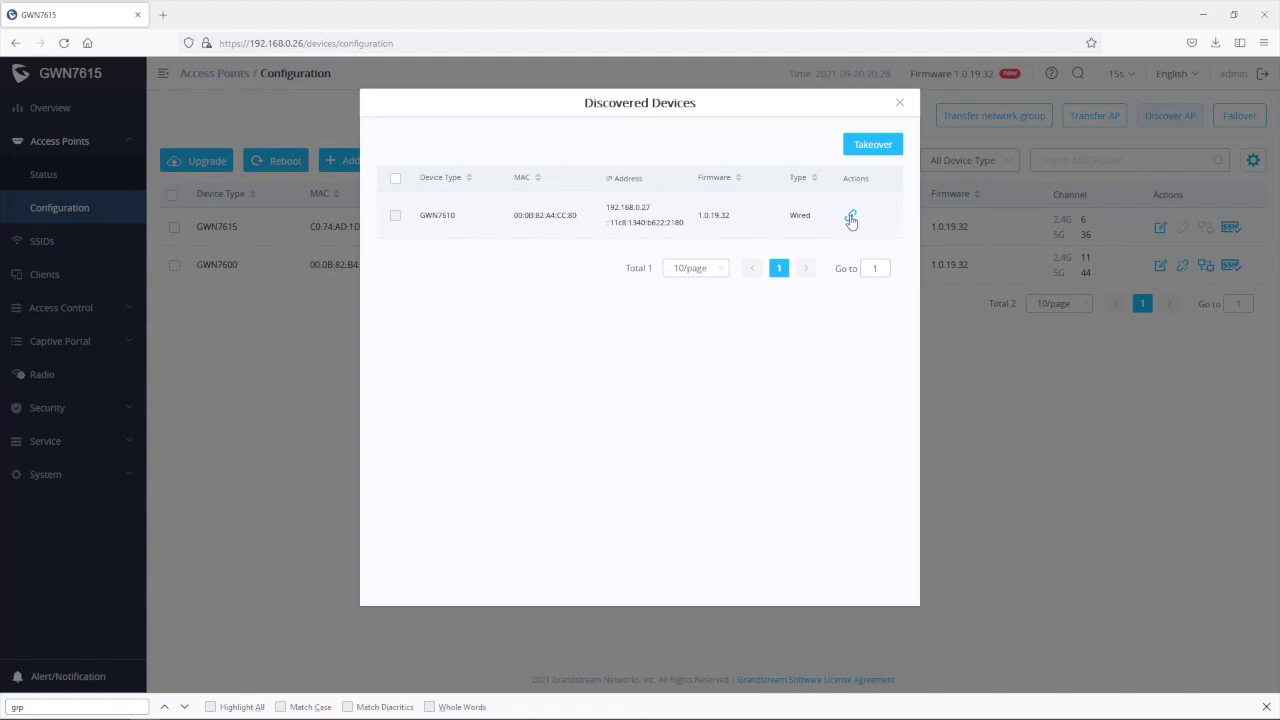
pyautogui.click(849, 216)
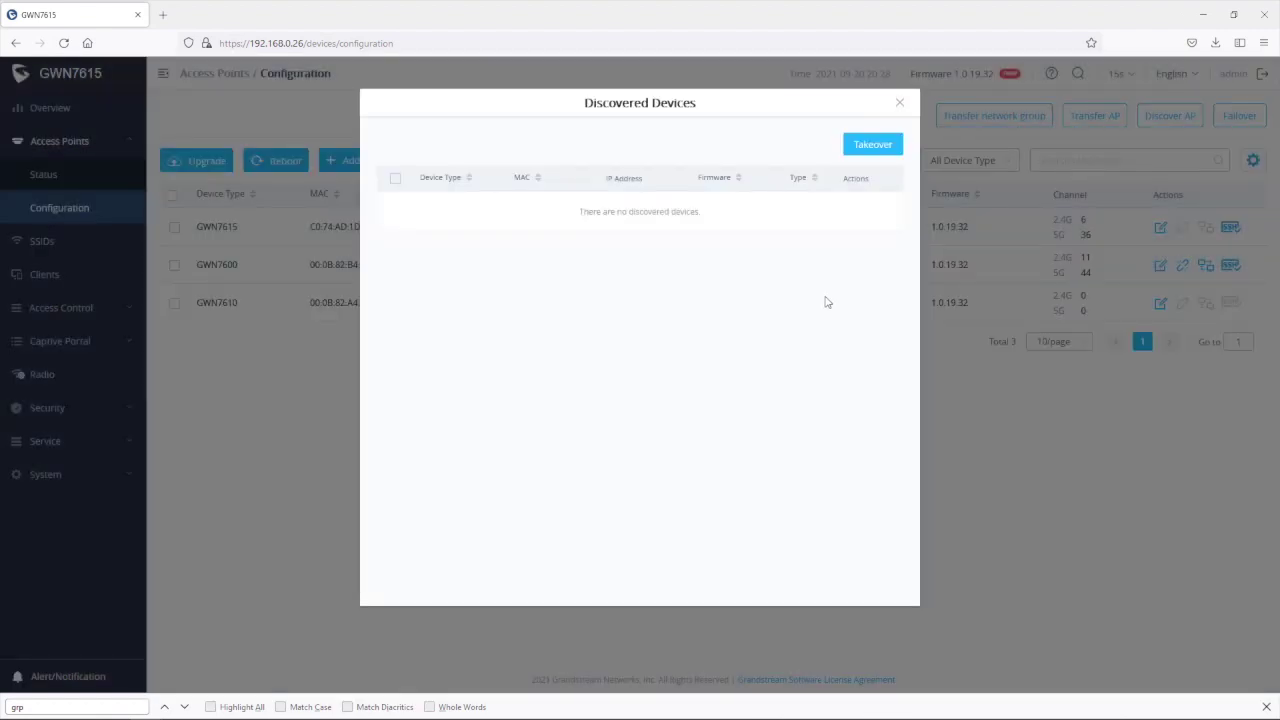
pyautogui.click(900, 103)
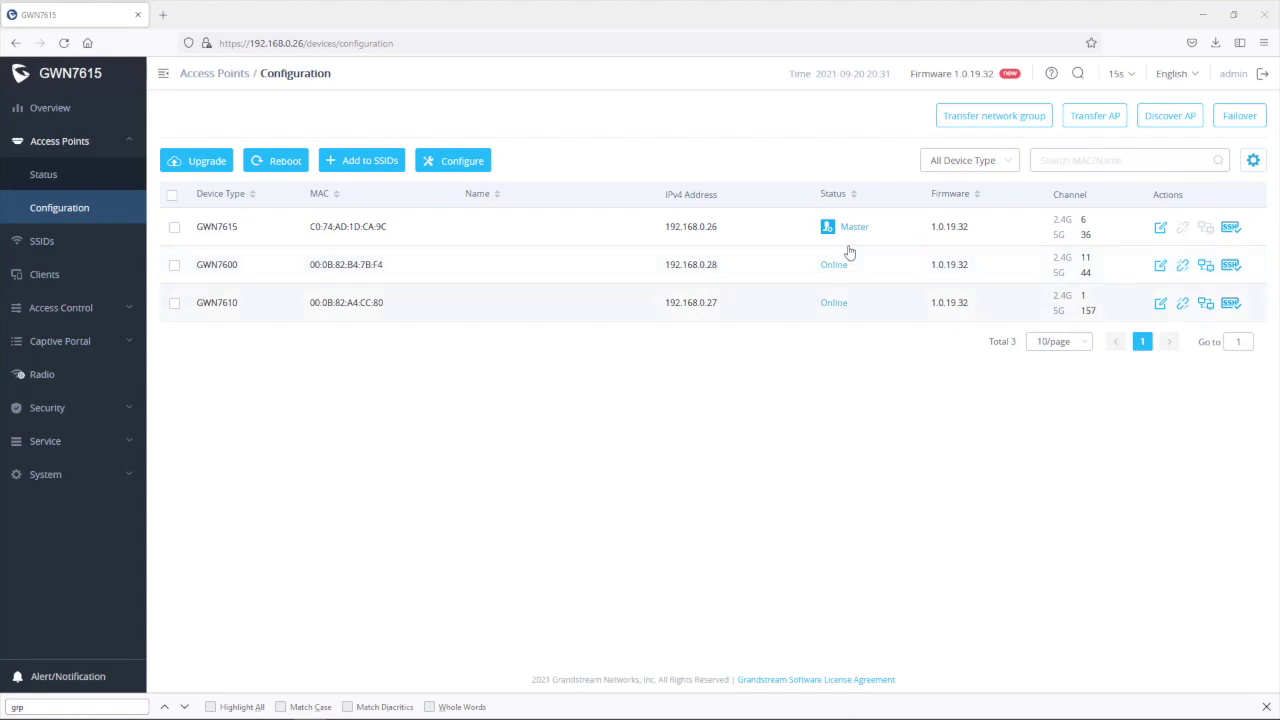
# Step: Set 00:0B:82:B4:7B:F4 (the GWN7600) as the failover AP, save it and apply the change
pyautogui.click(1238, 118)
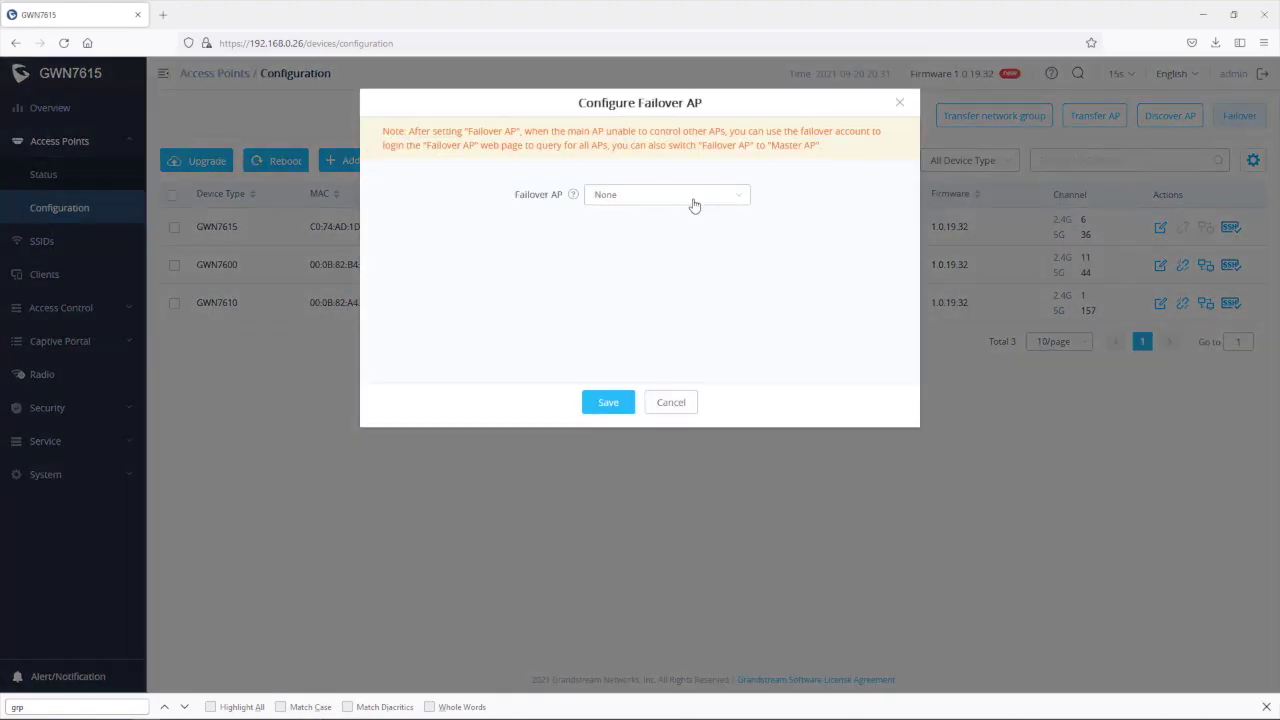
pyautogui.click(690, 203)
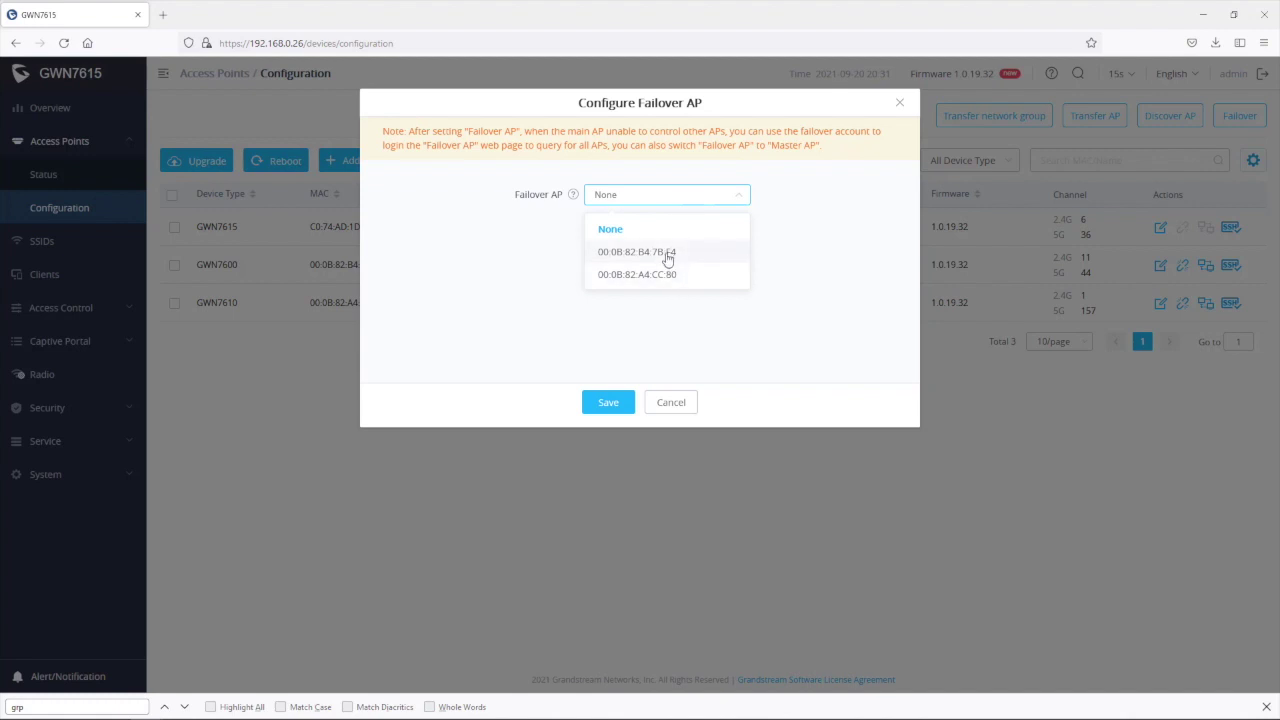
pyautogui.click(667, 255)
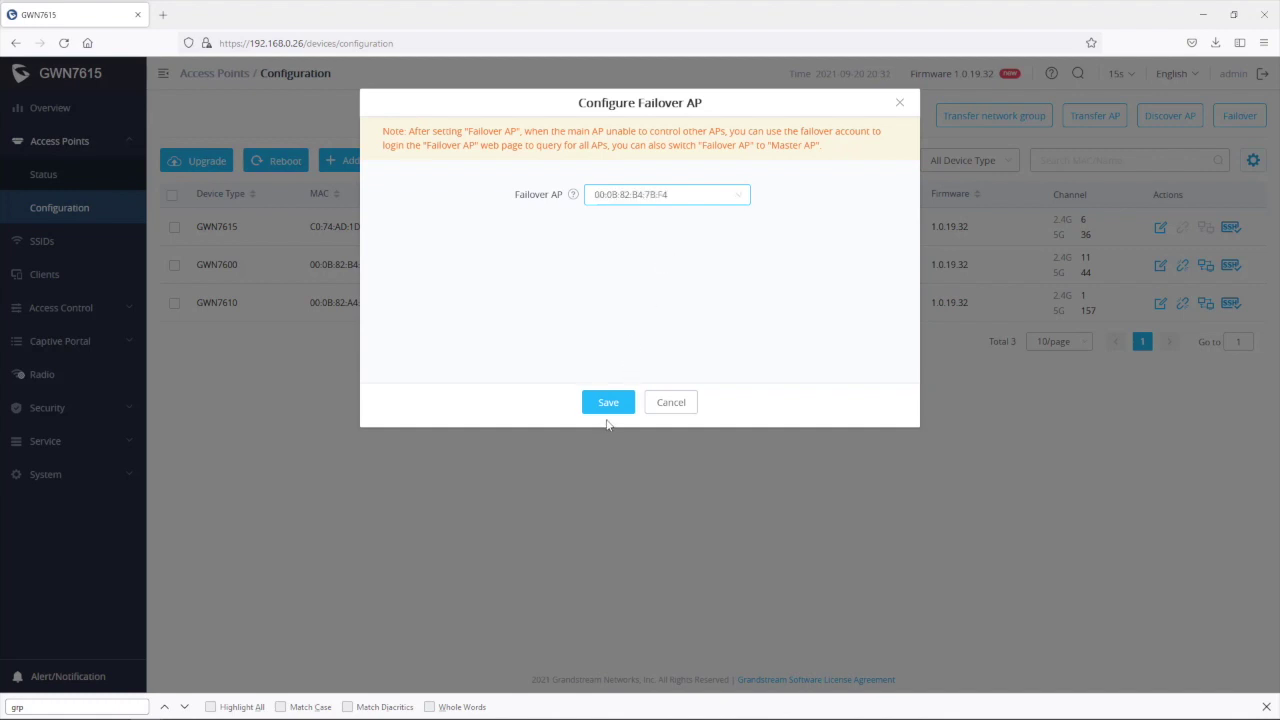
pyautogui.click(603, 403)
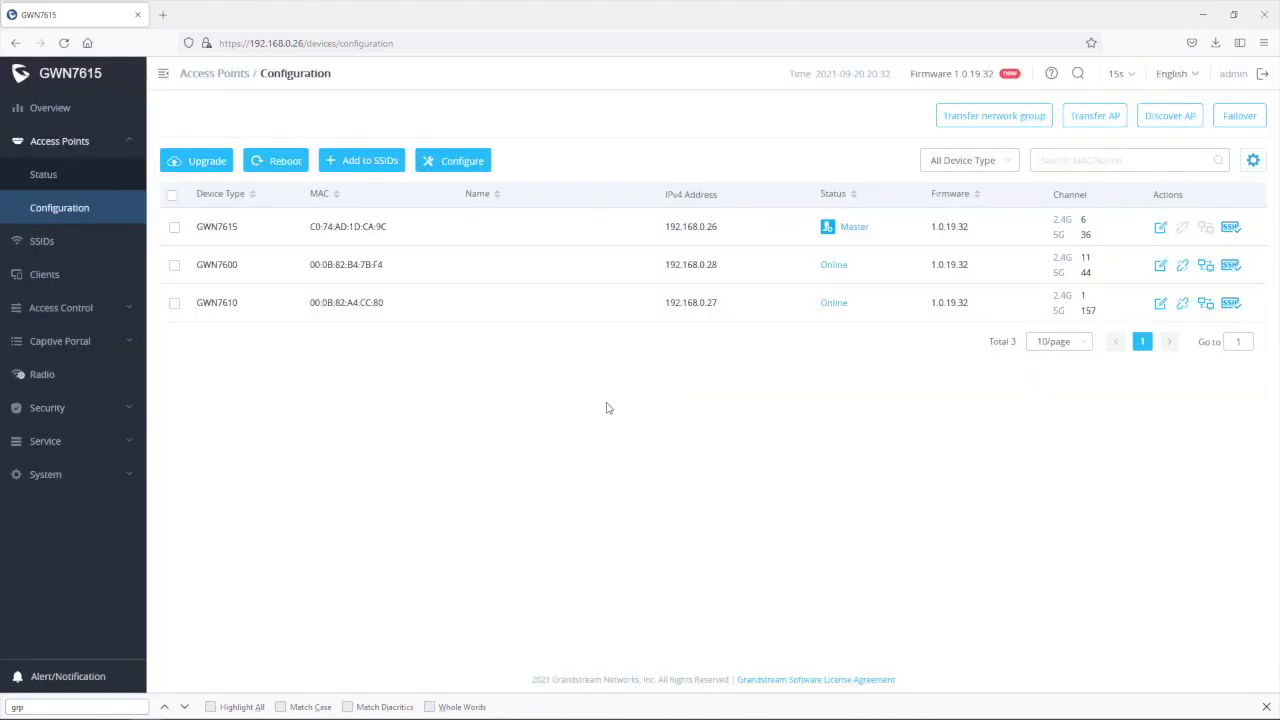
pyautogui.click(695, 84)
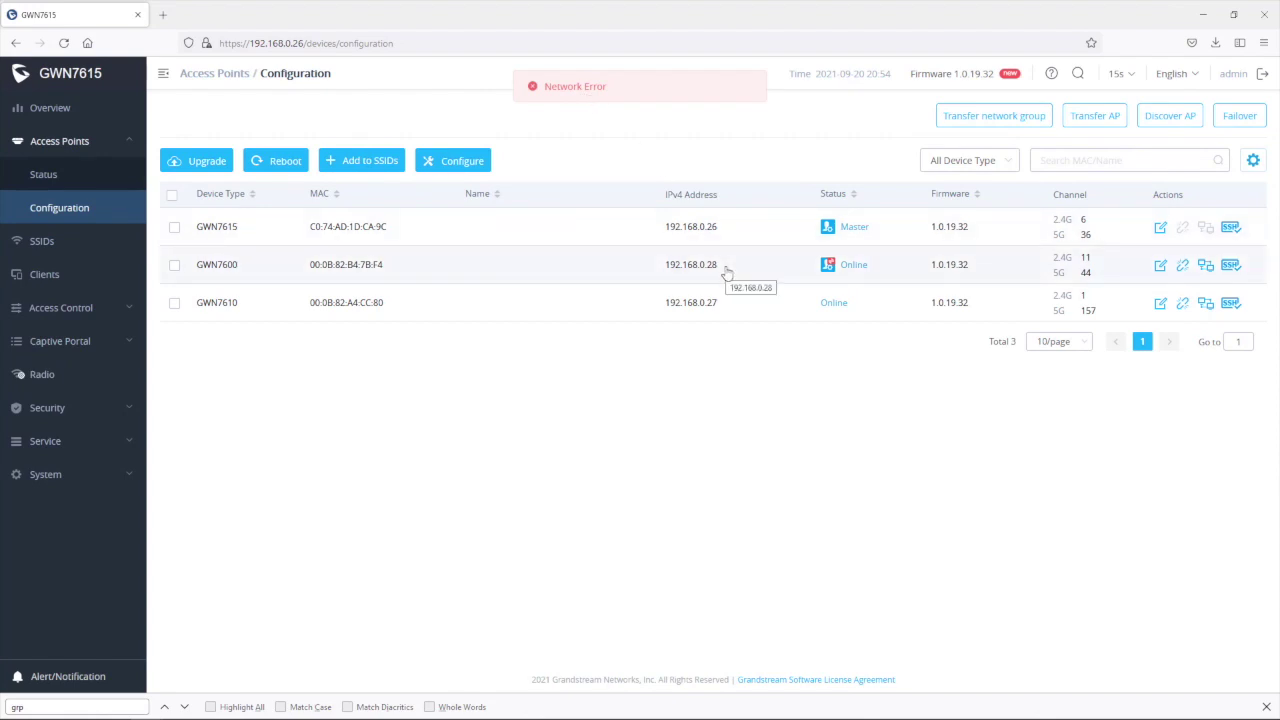
# Step: Copy the GWN7600's IP 192.168.0.28 and load it in a new browser tab
pyautogui.moveTo(727, 272); pyautogui.dragTo(629, 277)
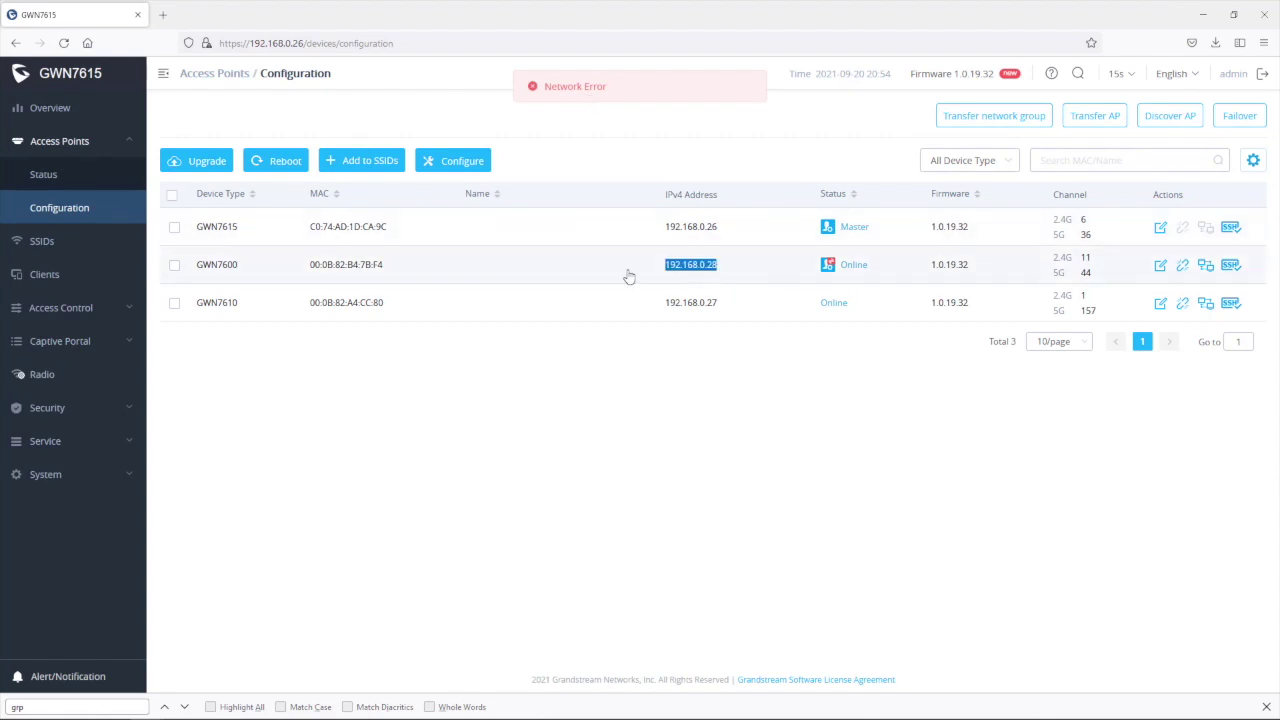
pyautogui.rightClick(695, 268)
pyautogui.click(736, 284)
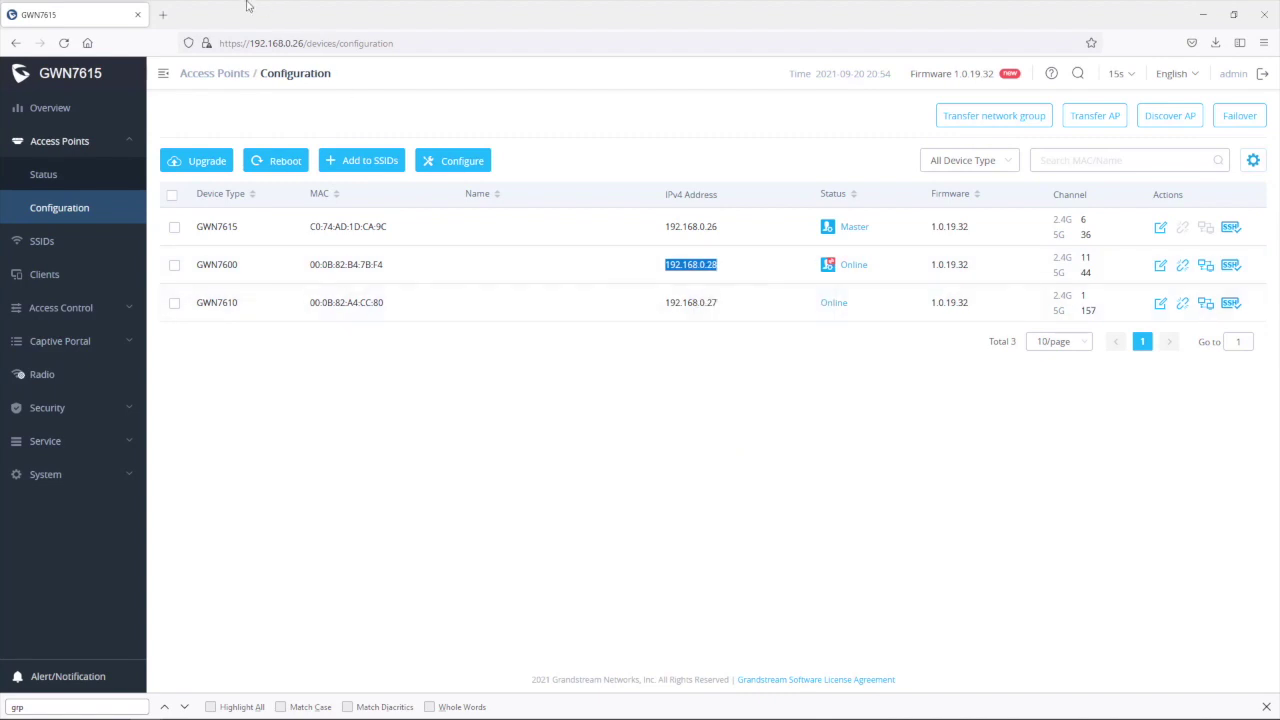
pyautogui.click(166, 15)
pyautogui.click(272, 41)
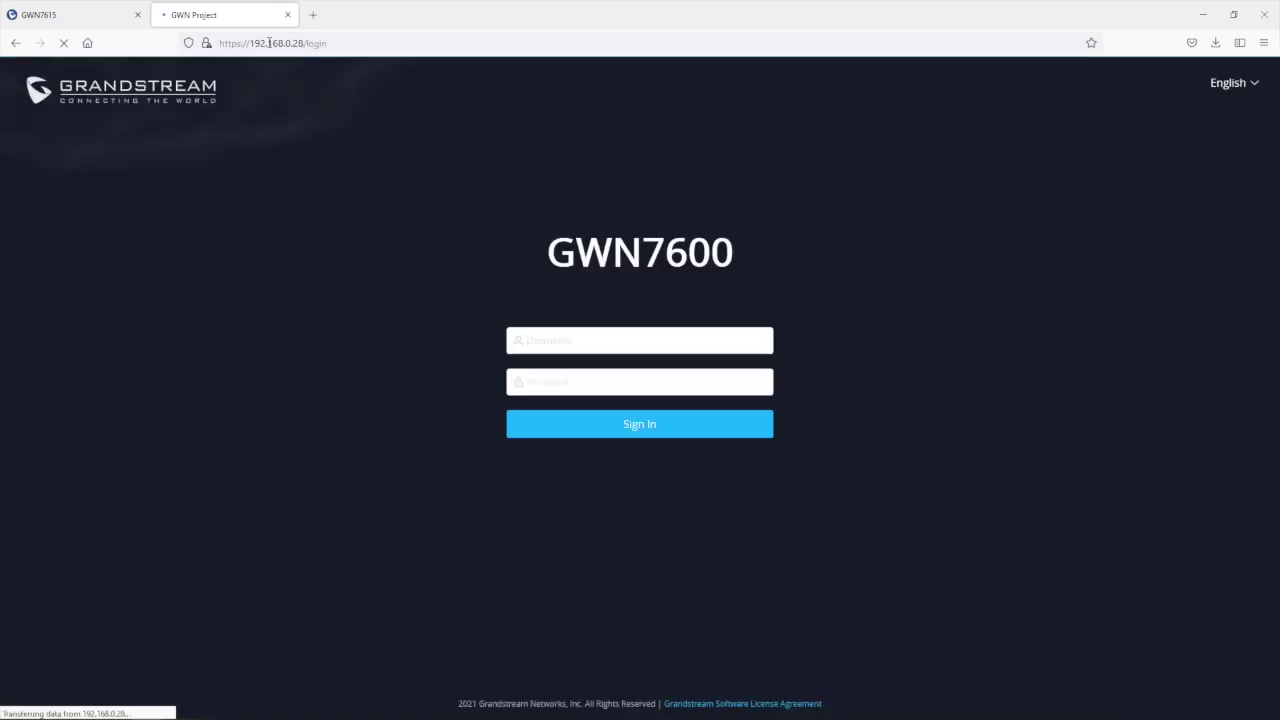
# Step: Log in to the GWN7600 with the failover account's username and password
pyautogui.click(588, 341)
pyautogui.write('failover')
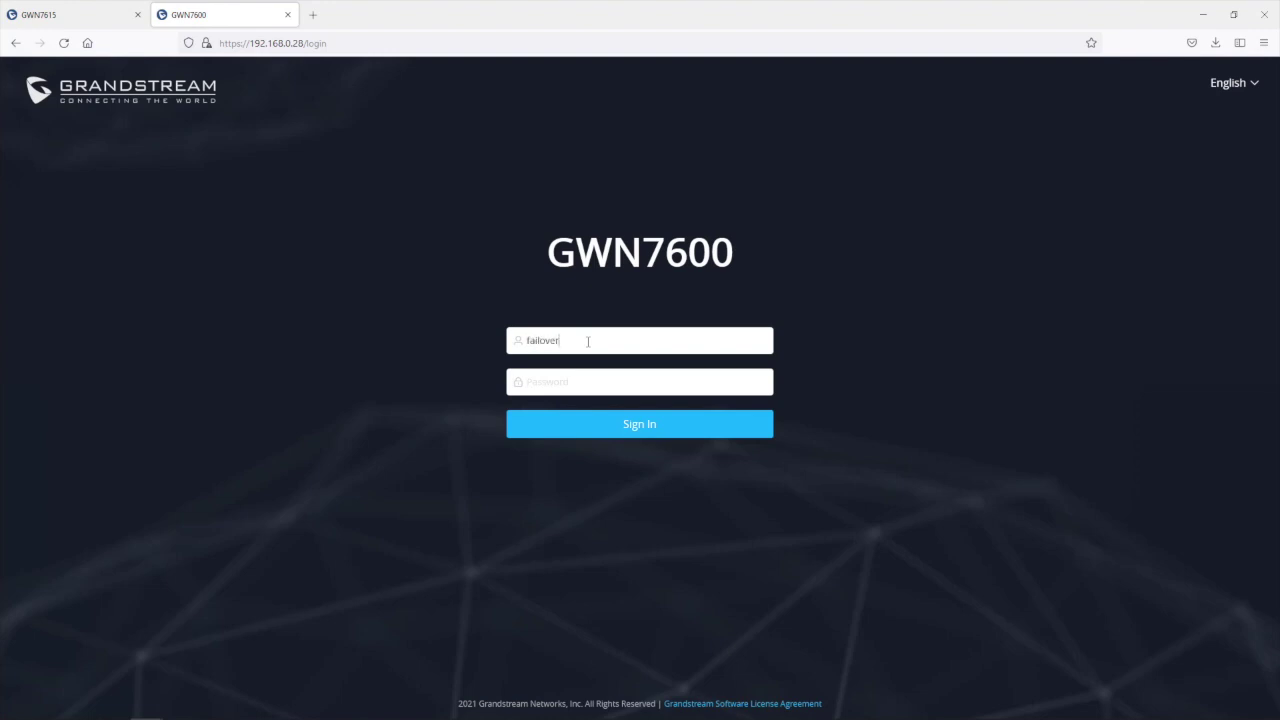
pyautogui.press('Tab')
pyautogui.write('admin1')
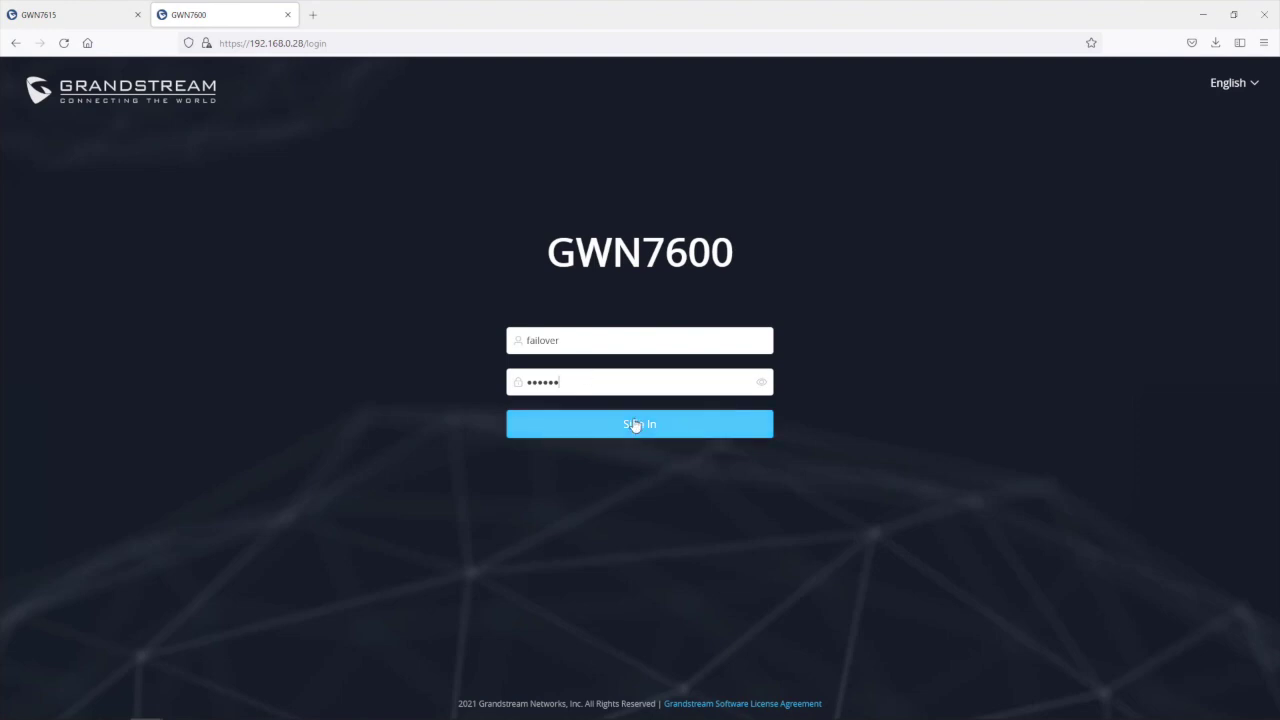
pyautogui.click(637, 427)
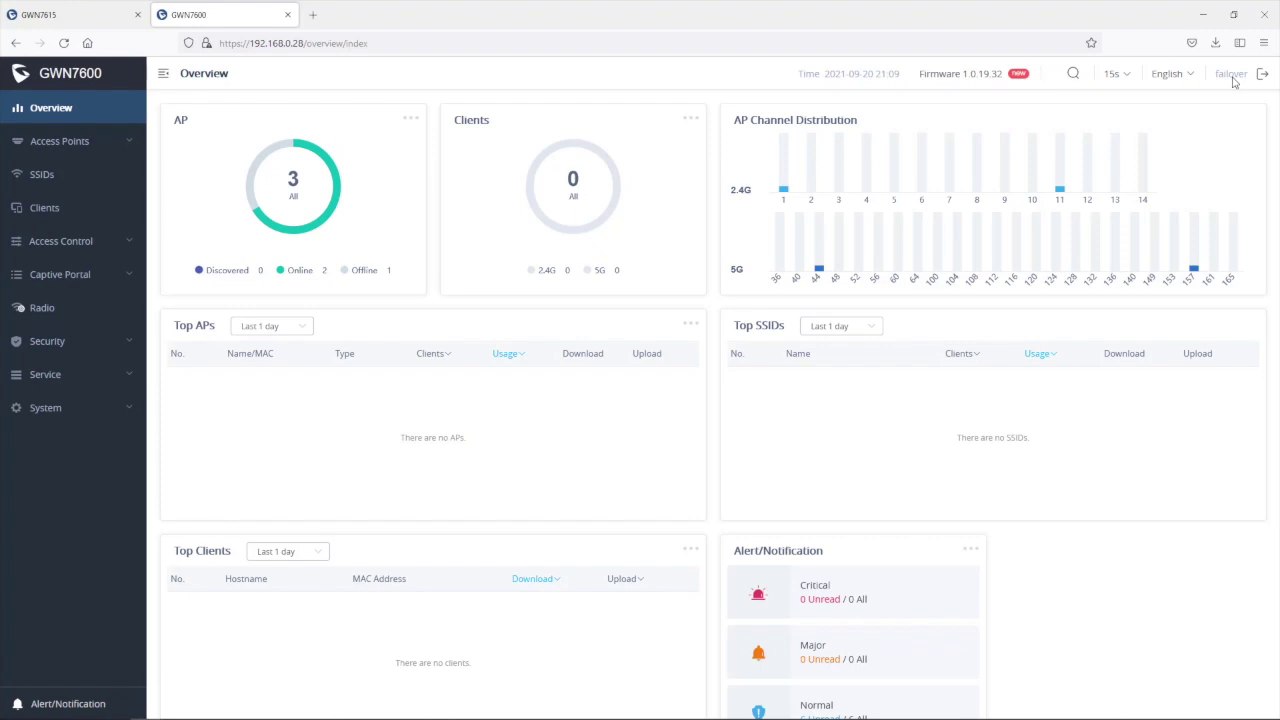
# Step: Open the GWN7600's Access Points Configuration list and inspect the offline GWN7615's MAC address
pyautogui.click(63, 144)
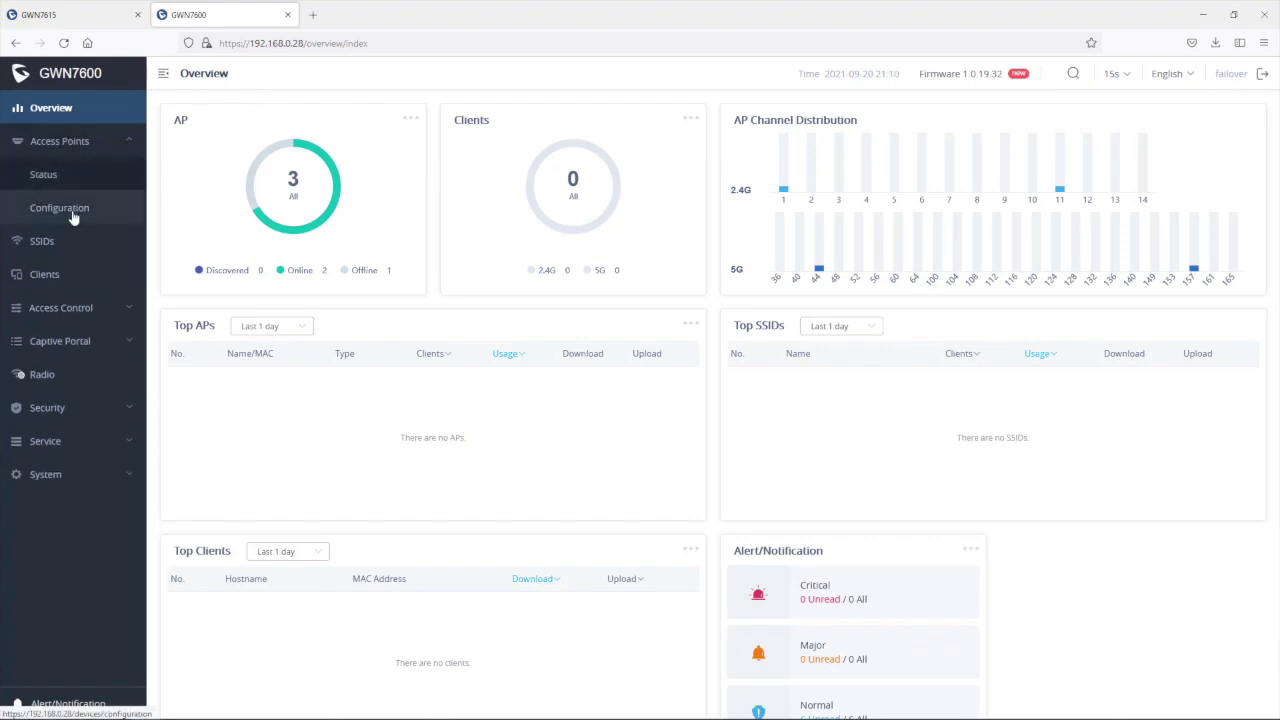
pyautogui.click(71, 214)
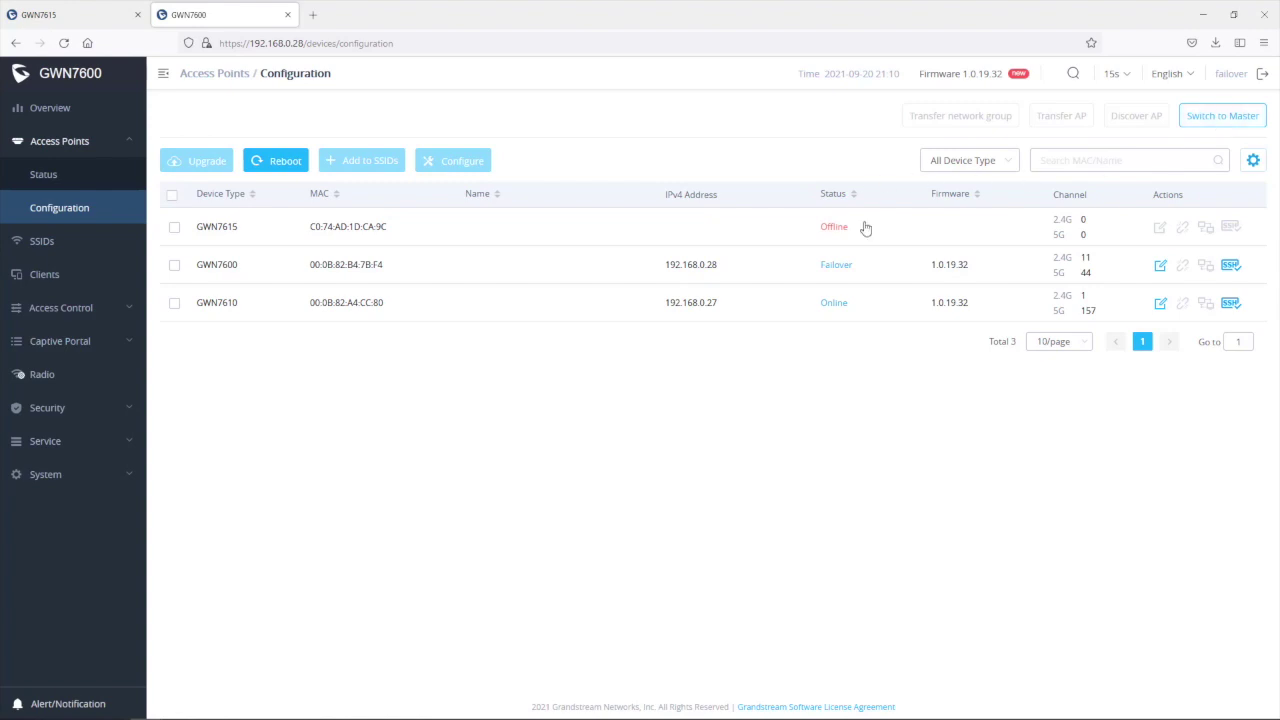
pyautogui.tripleClick(370, 230)
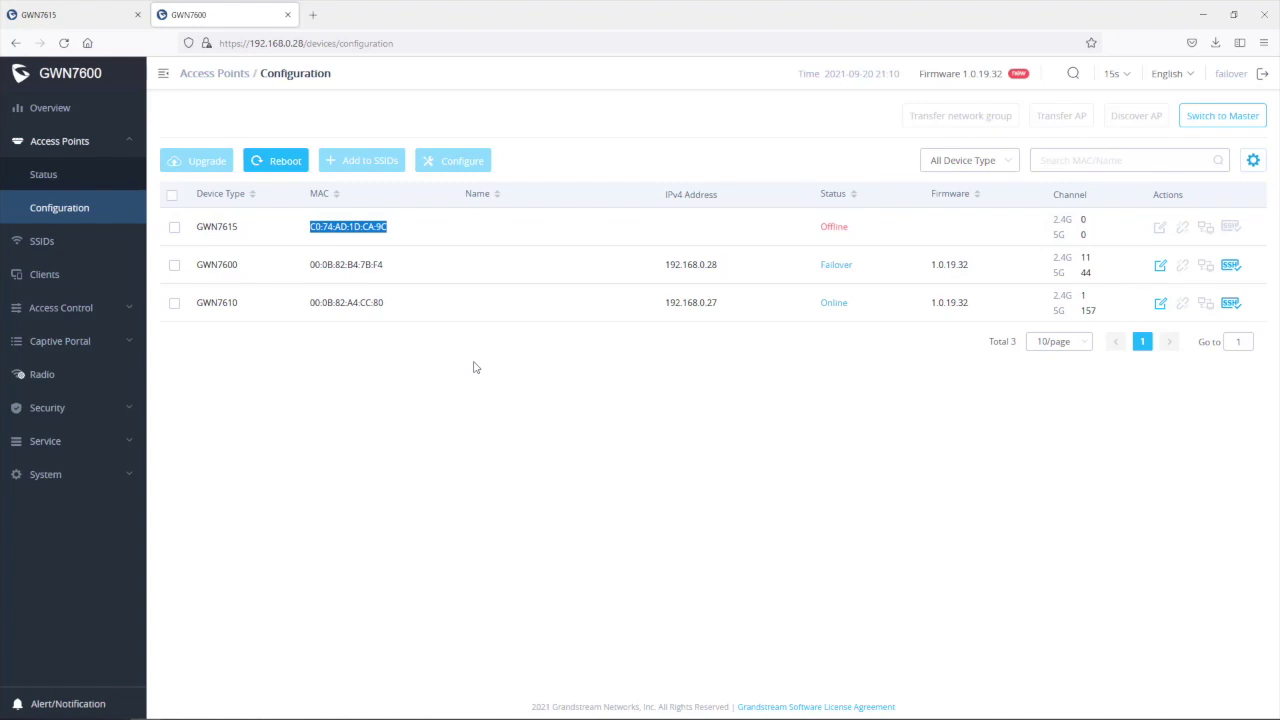
pyautogui.click(441, 311)
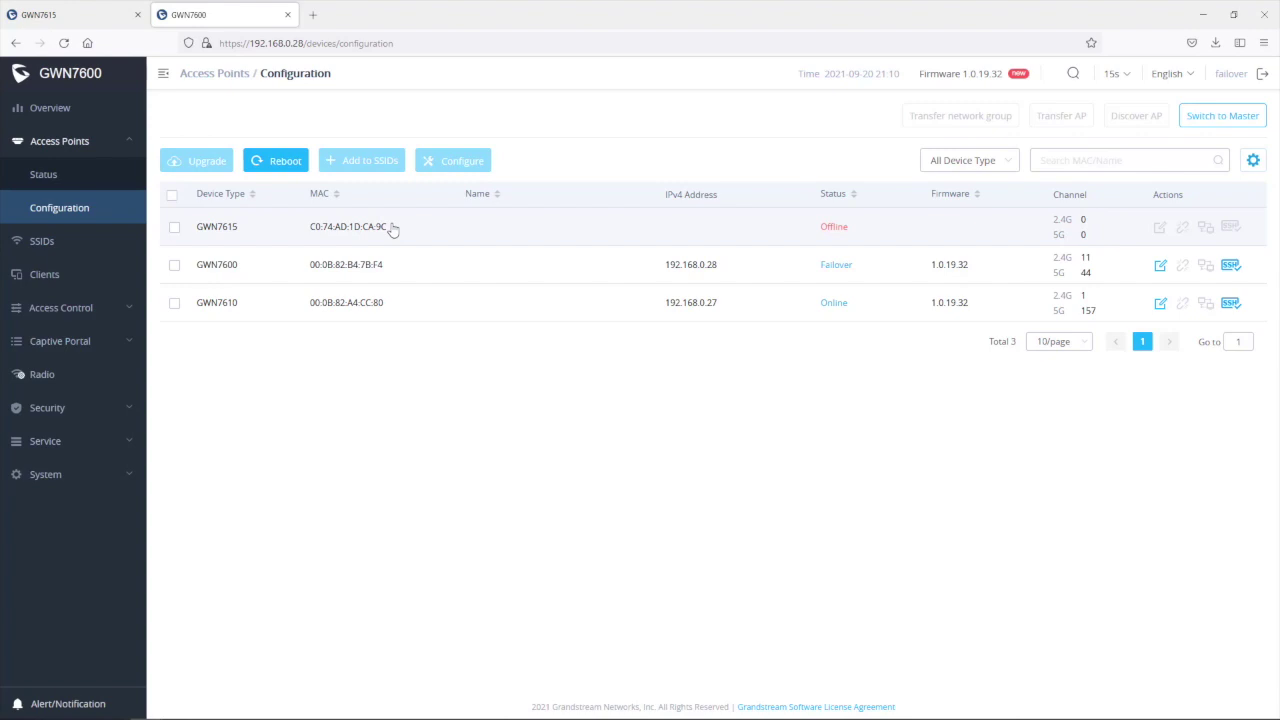
# Step: Switch the GWN7600 to master mode and confirm the notice
pyautogui.click(1229, 121)
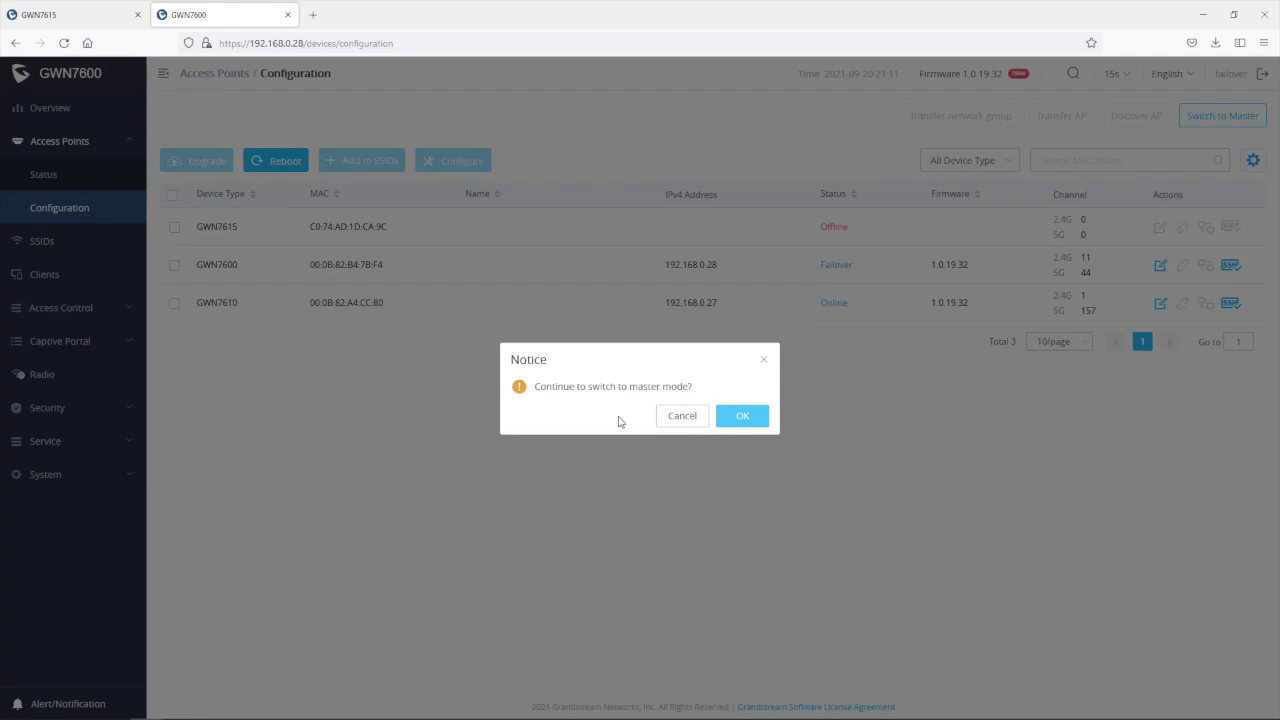
pyautogui.click(743, 420)
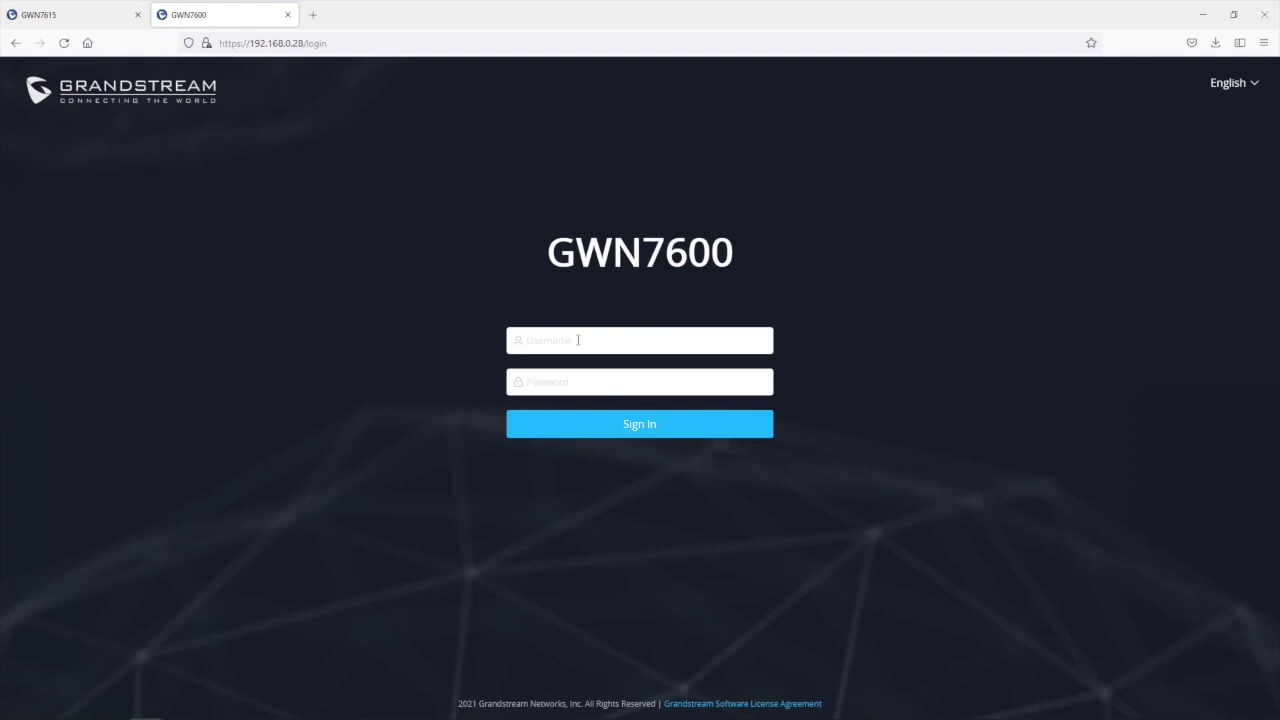
# Step: Sign back in to the GWN7600 as admin with its password and close the Legacy TLS notice
pyautogui.write('admin')
pyautogui.press('Tab')
pyautogui.write('admin')
pyautogui.click(648, 424)
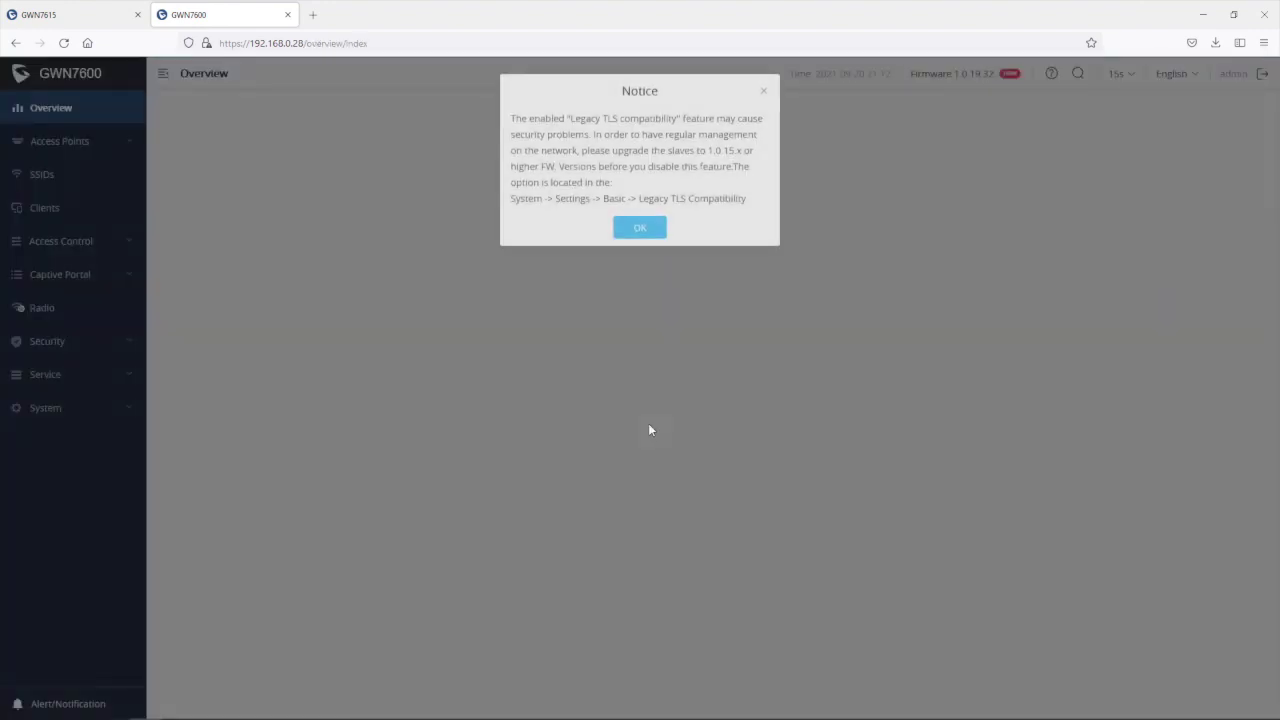
pyautogui.click(765, 94)
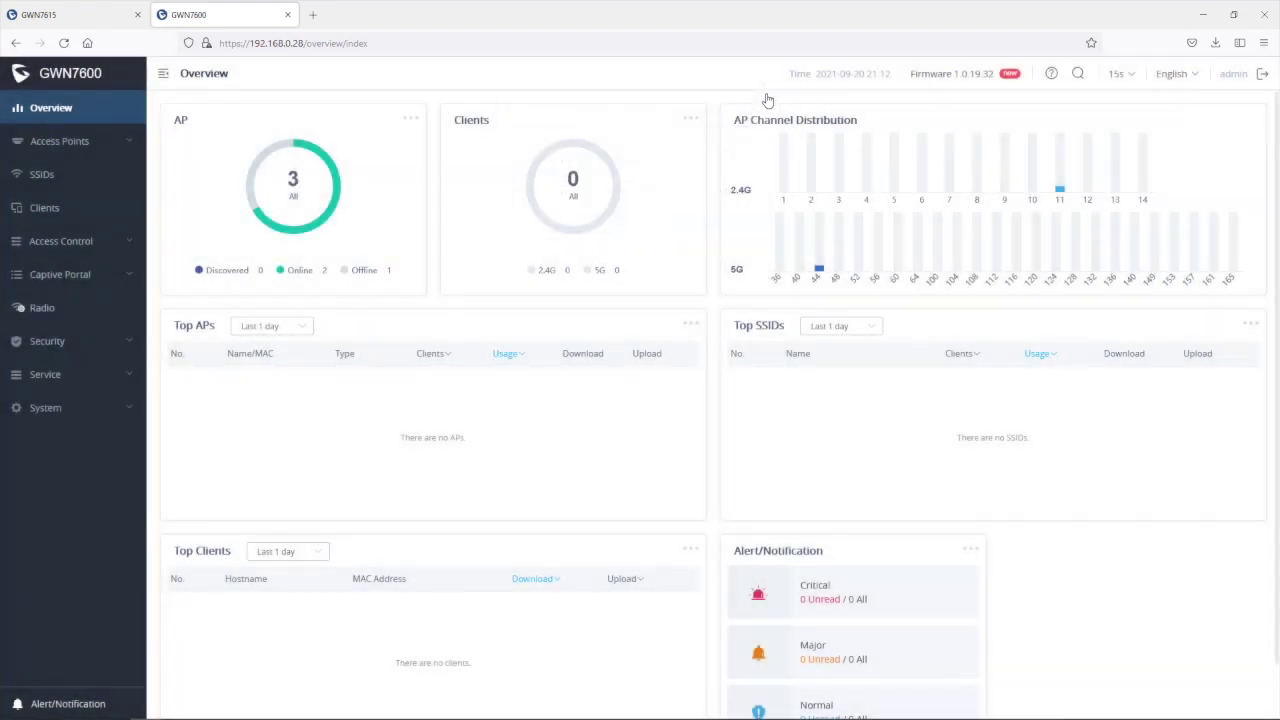
# Step: In the Access Points Configuration list, tick the checkbox on the offline GWN7615 row
pyautogui.click(43, 147)
pyautogui.click(55, 209)
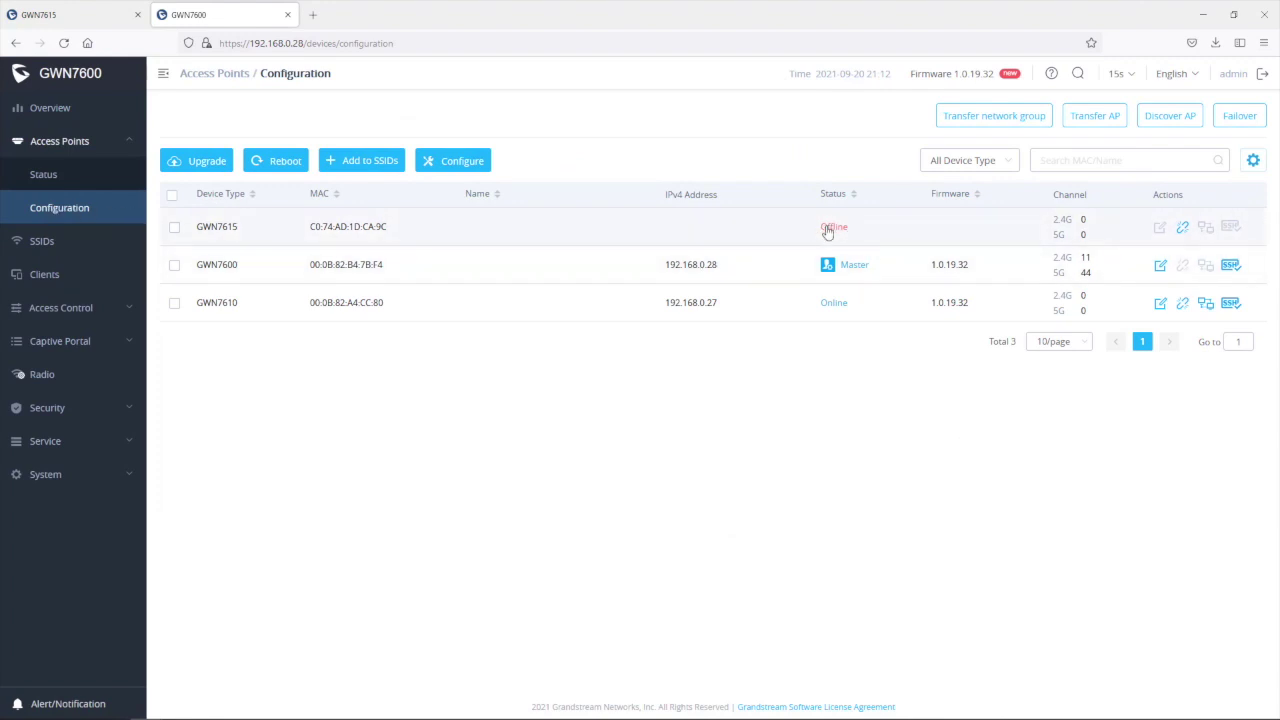
pyautogui.click(175, 227)
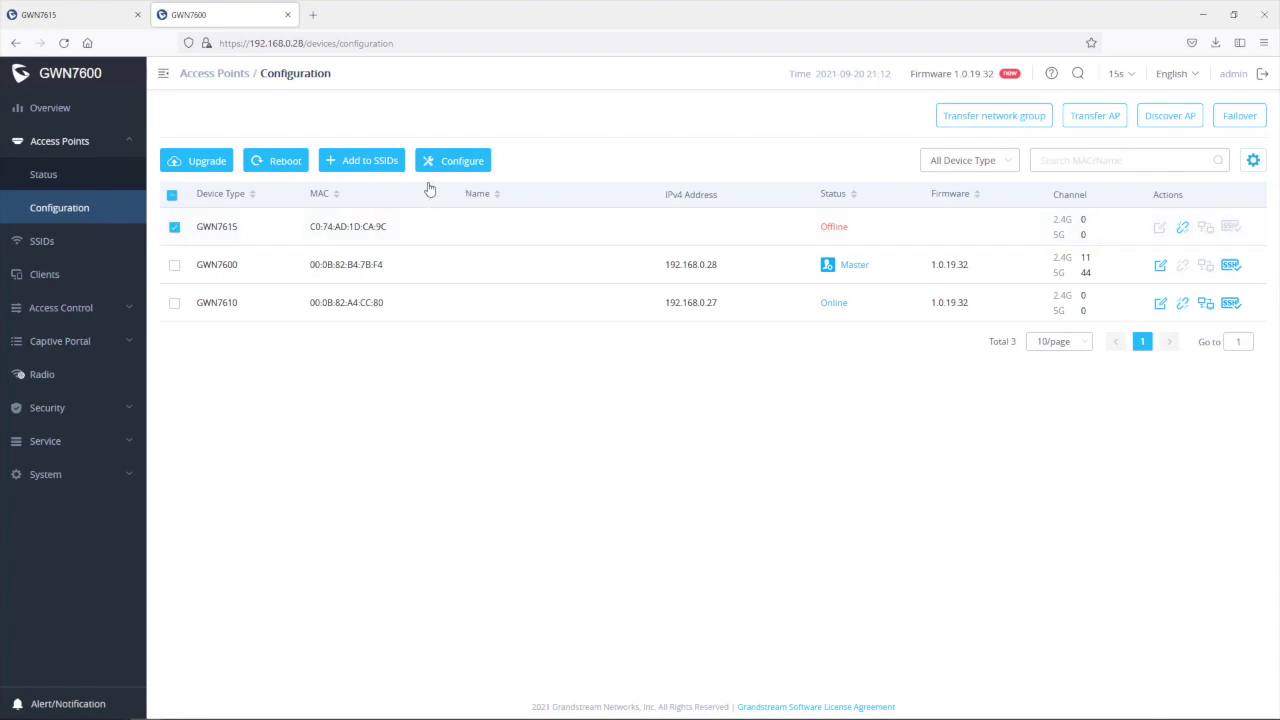